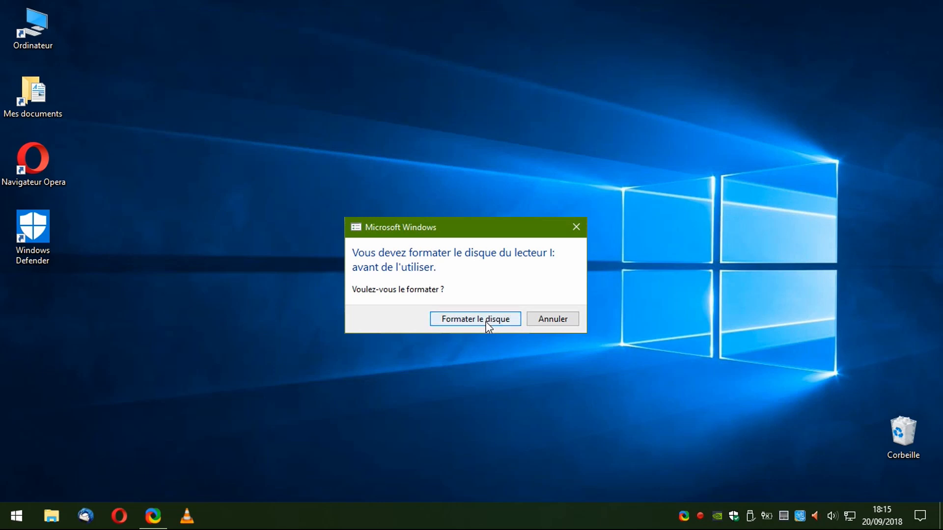
# Decline formatting drive I: and search Windows for "disque" to open the tool for creating and formatting hard disk partitions.
pyautogui.click(553, 319)
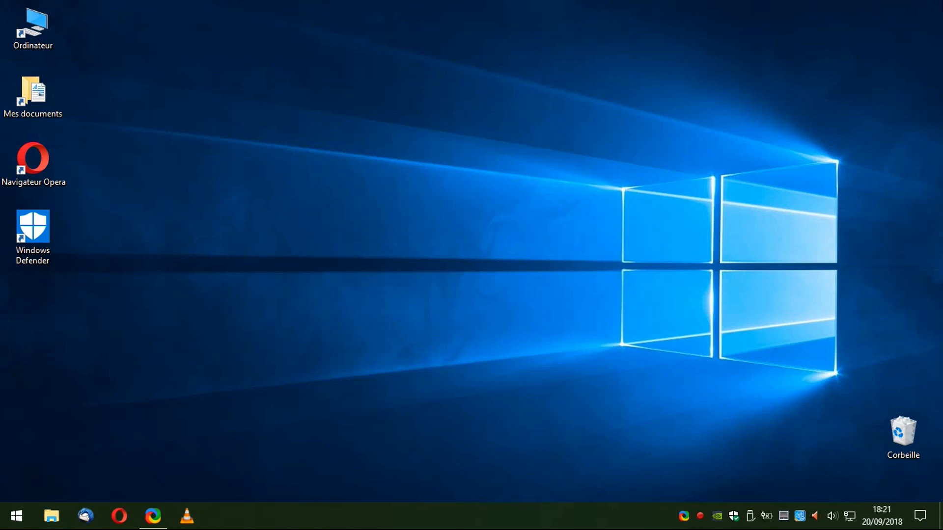
pyautogui.press('super')
pyautogui.write('disque')
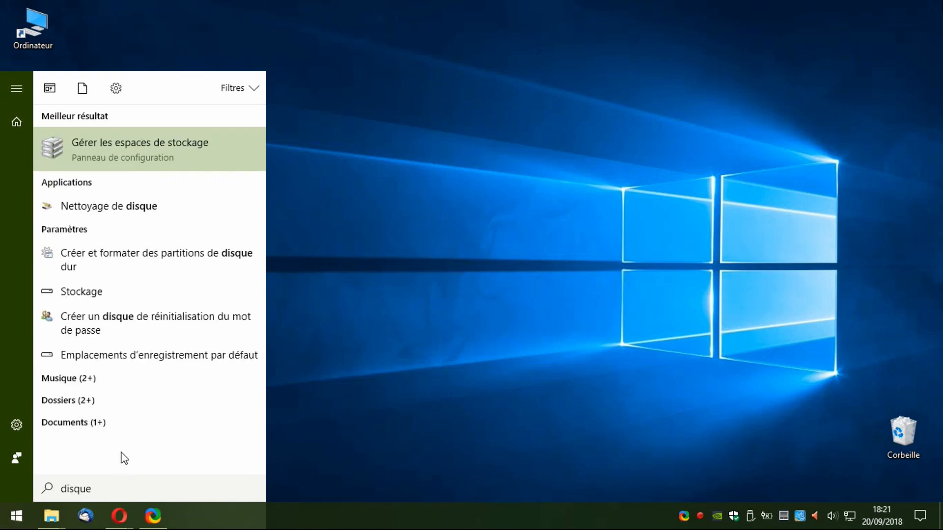
pyautogui.click(171, 262)
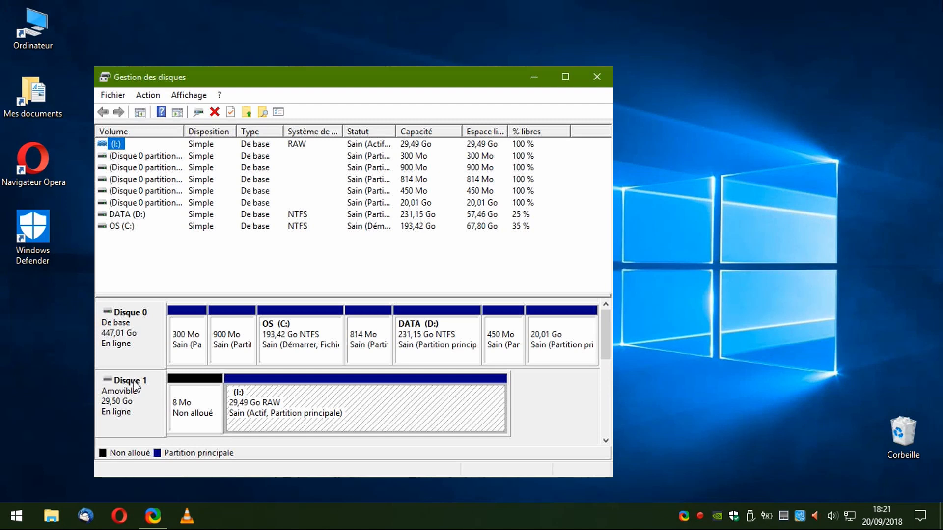
# Check the drive letter and access path settings of the RAW partition on Disque 1, then close disk management.
pyautogui.click(291, 399)
pyautogui.rightClick(309, 395)
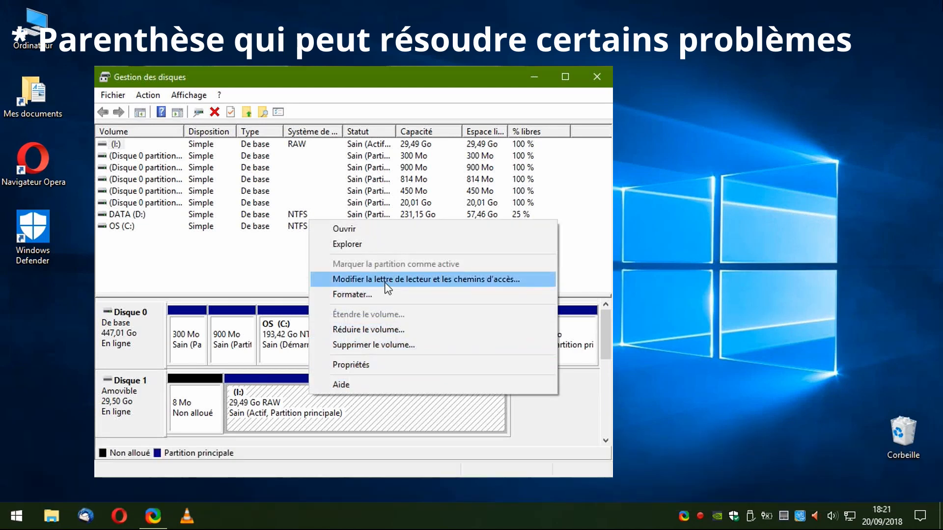
pyautogui.click(386, 280)
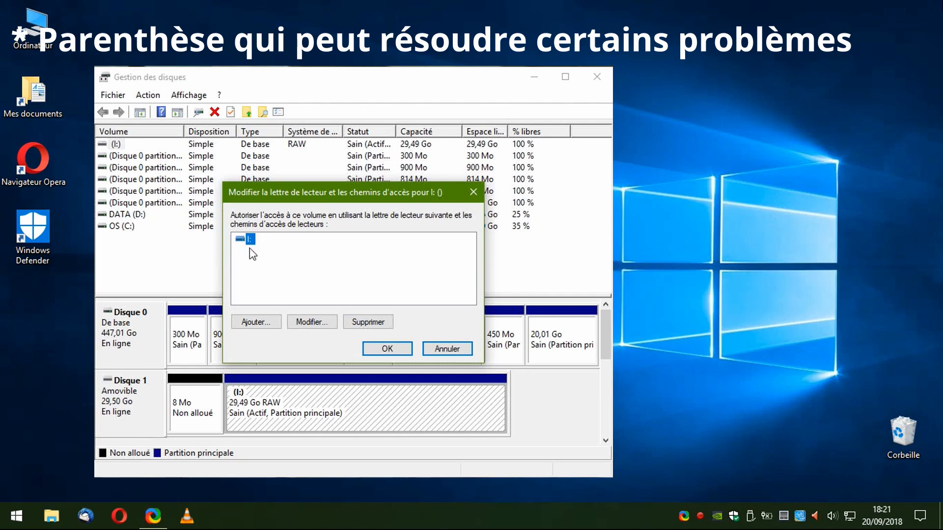
pyautogui.click(388, 349)
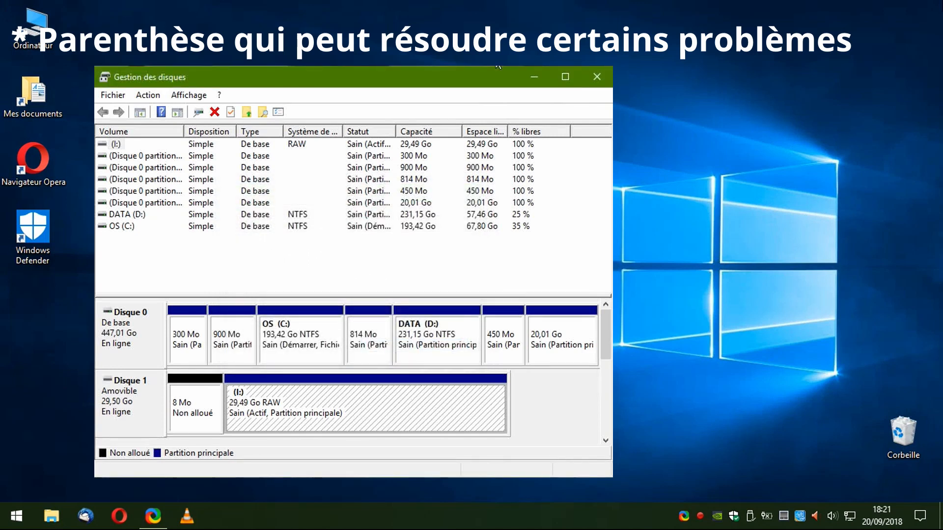
pyautogui.click(595, 79)
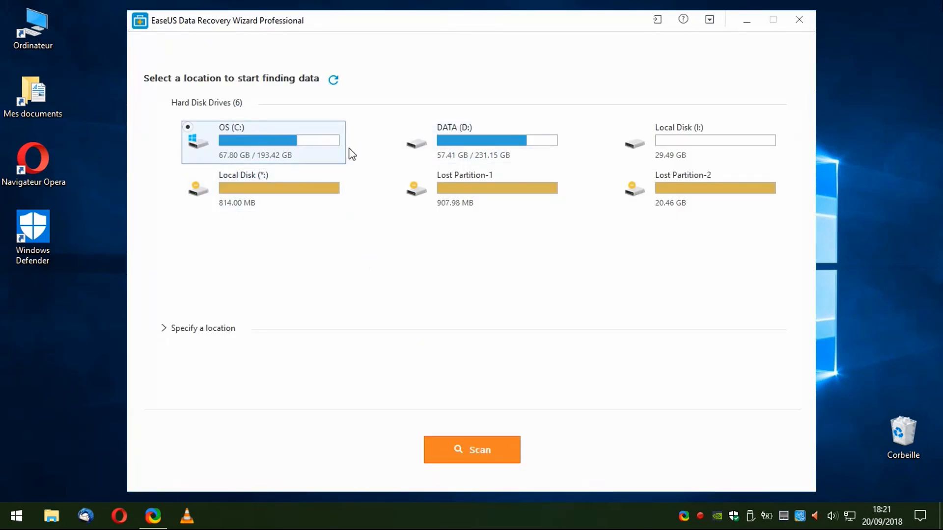
# In EaseUS Data Recovery Wizard, scan Local Disk (I:) for lost files.
pyautogui.click(658, 157)
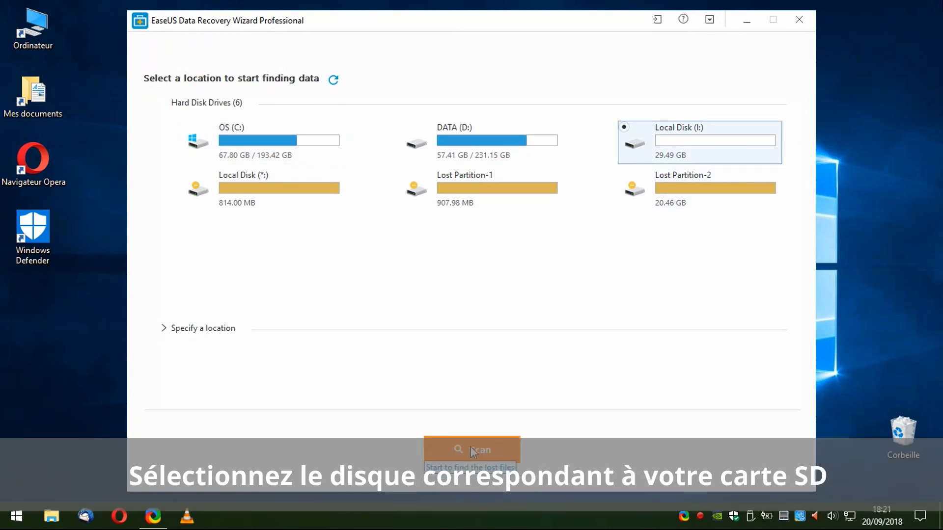
pyautogui.click(473, 451)
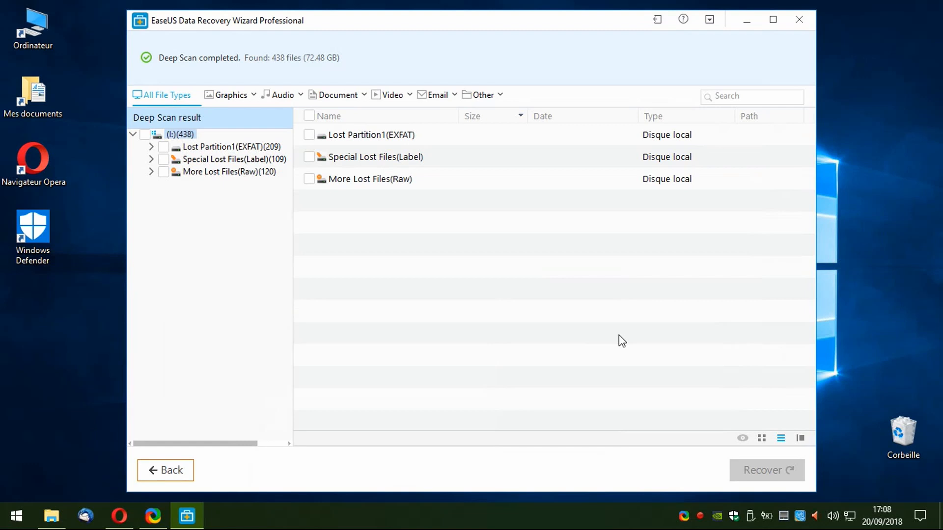
# Examine the contents of the lost partition, special lost files and more lost files groups in the deep scan result.
pyautogui.click(225, 148)
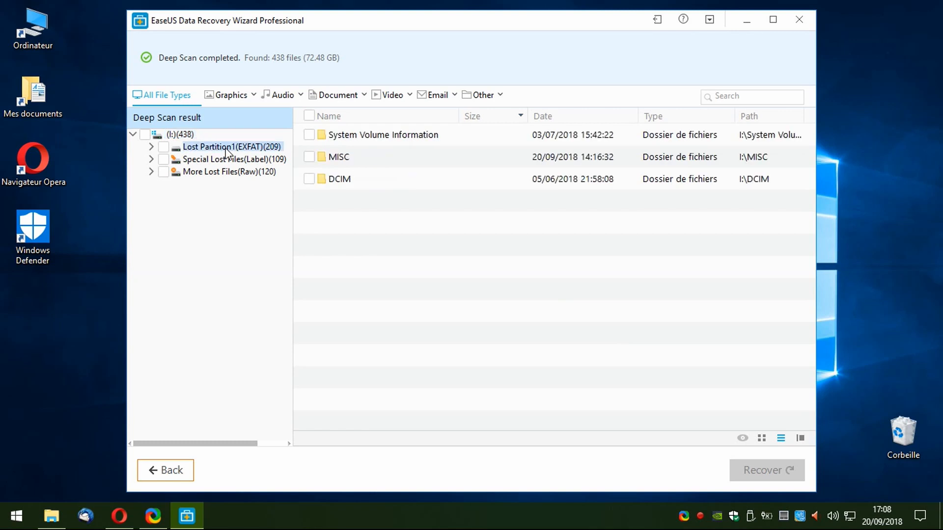
pyautogui.click(203, 160)
pyautogui.click(204, 173)
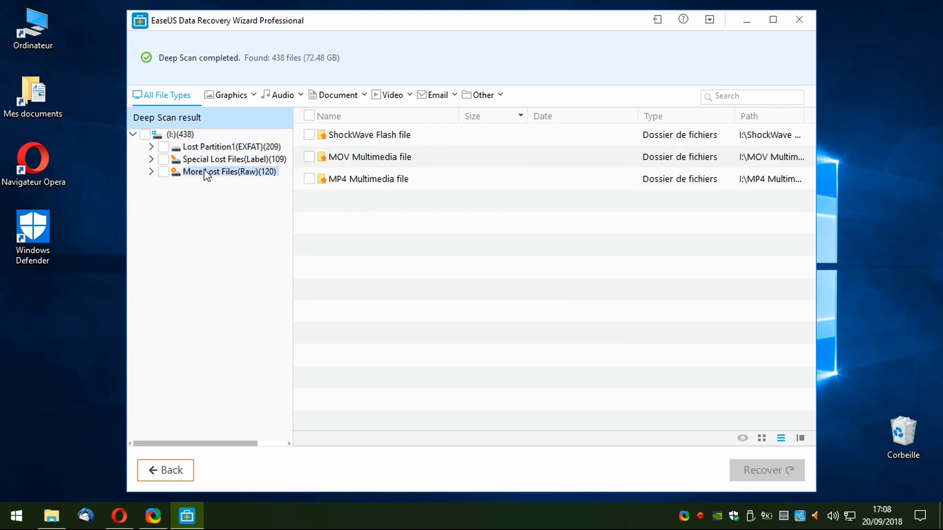
pyautogui.click(216, 160)
pyautogui.click(220, 148)
pyautogui.click(220, 159)
pyautogui.click(217, 172)
pyautogui.click(151, 171)
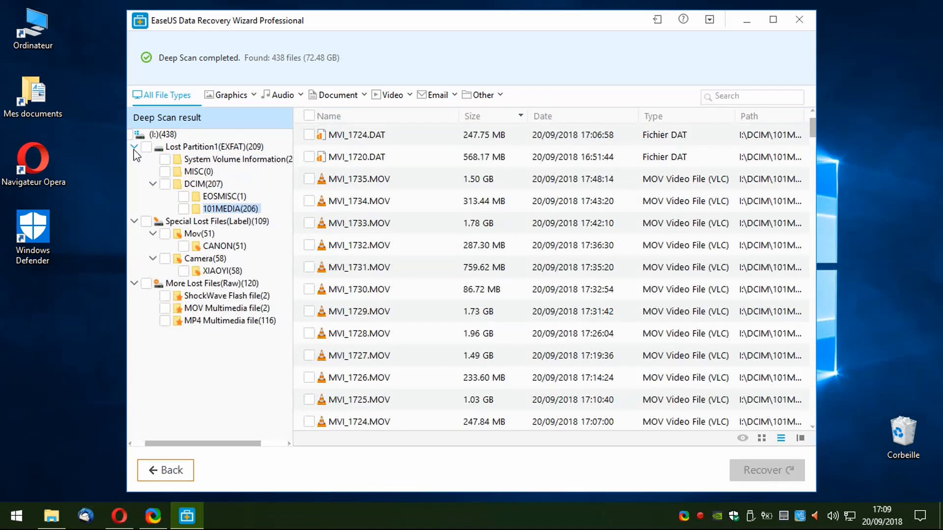
# Collapse the three groups in the deep scan result and mark all of them for recovery.
pyautogui.click(133, 146)
pyautogui.click(133, 159)
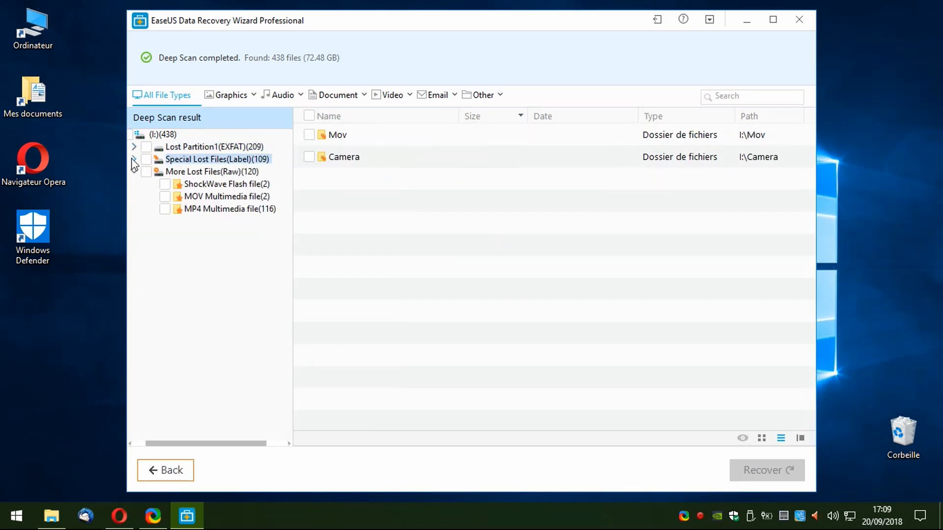
pyautogui.click(134, 172)
pyautogui.click(146, 171)
pyautogui.click(146, 159)
pyautogui.click(146, 147)
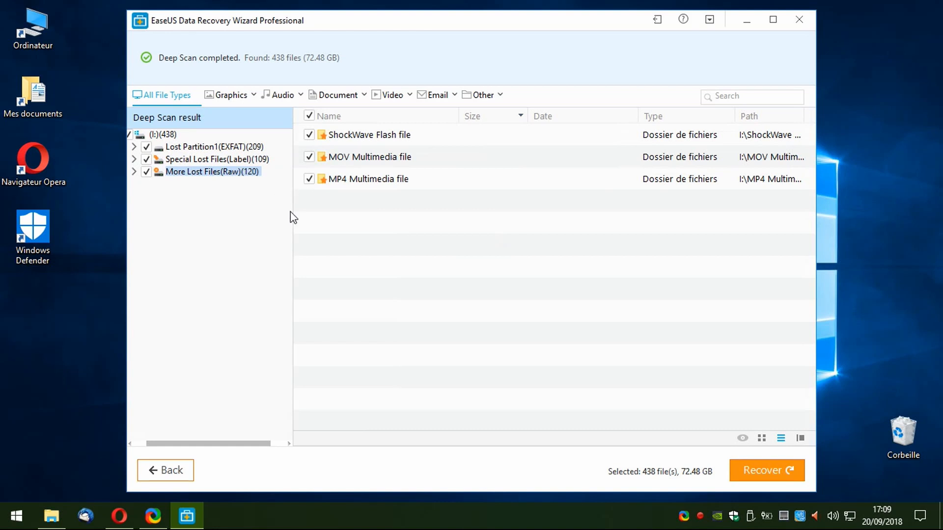
# Recover the marked files into a new folder named Recovery on the Maxtor M3 (G:) drive.
pyautogui.click(770, 480)
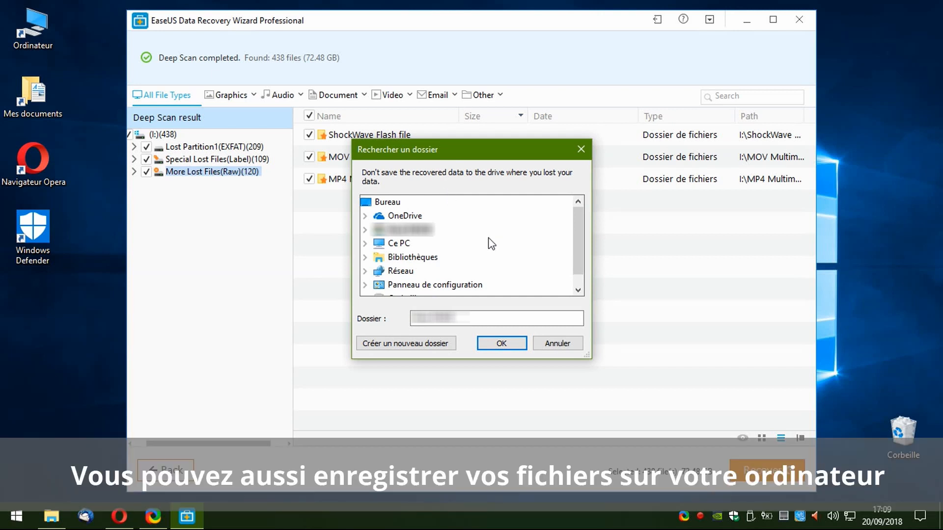
pyautogui.click(398, 243)
pyautogui.scroll(-5, 445, 241)
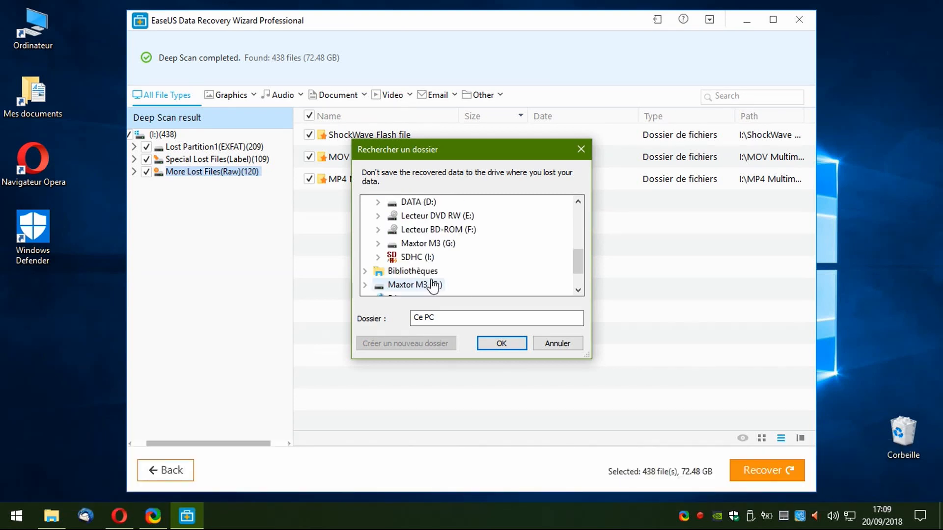
pyautogui.click(428, 289)
pyautogui.click(406, 343)
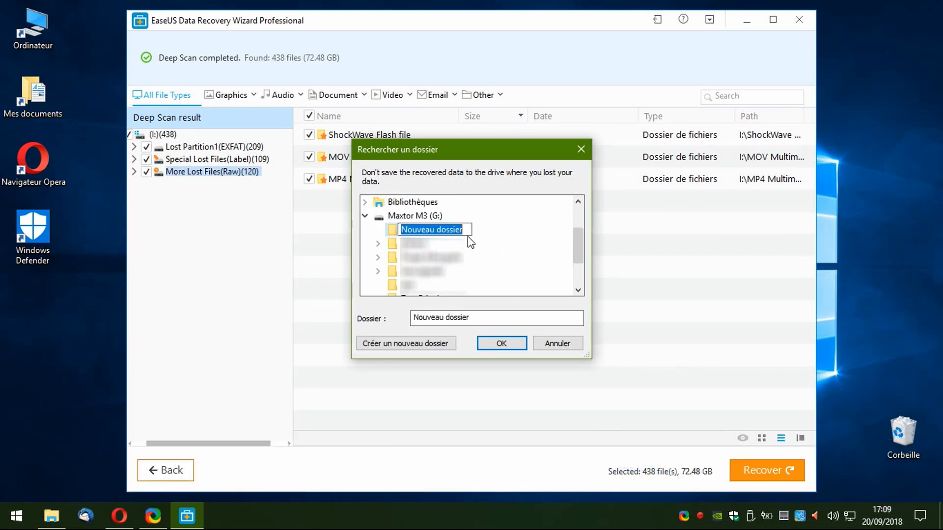
pyautogui.write('Recovery')
pyautogui.press('Return')
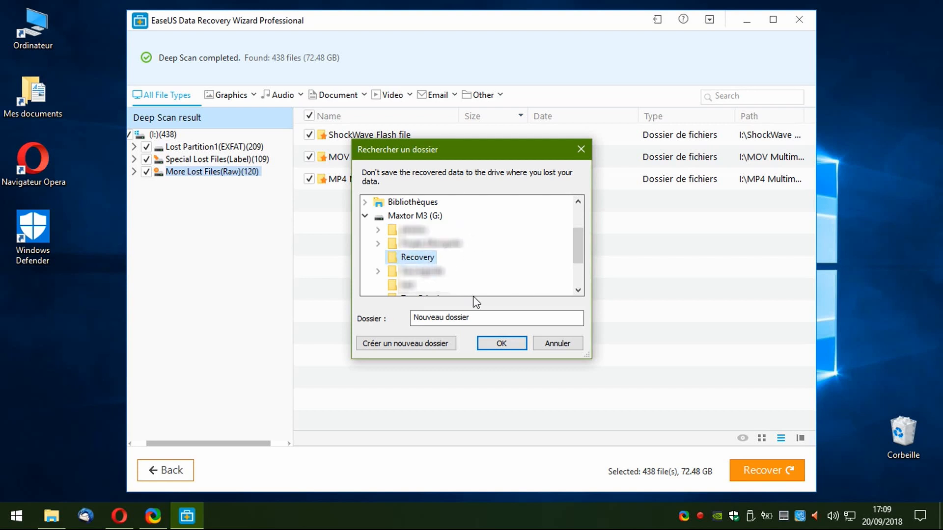
pyautogui.click(501, 346)
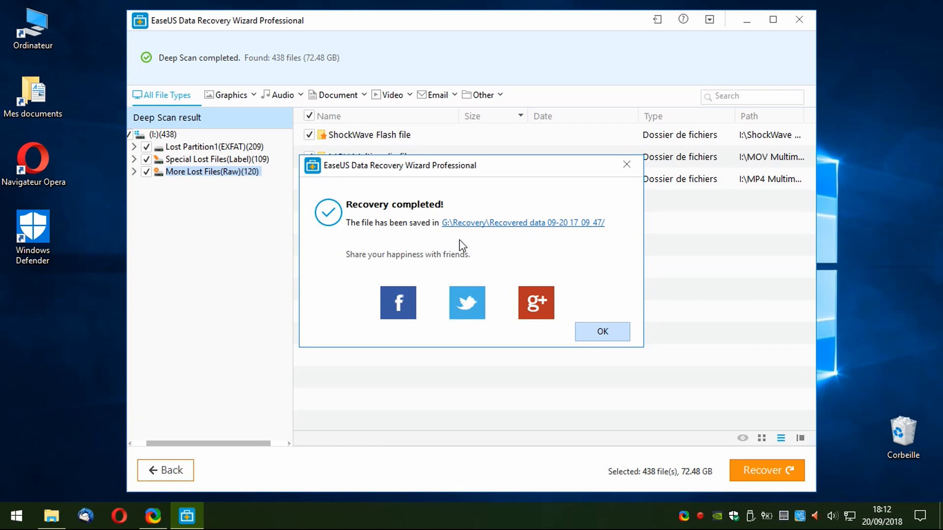
# Open the recovered data folder, inspect the MOV and MP4 folders under More Lost Files(RAW), and close the window.
pyautogui.click(502, 226)
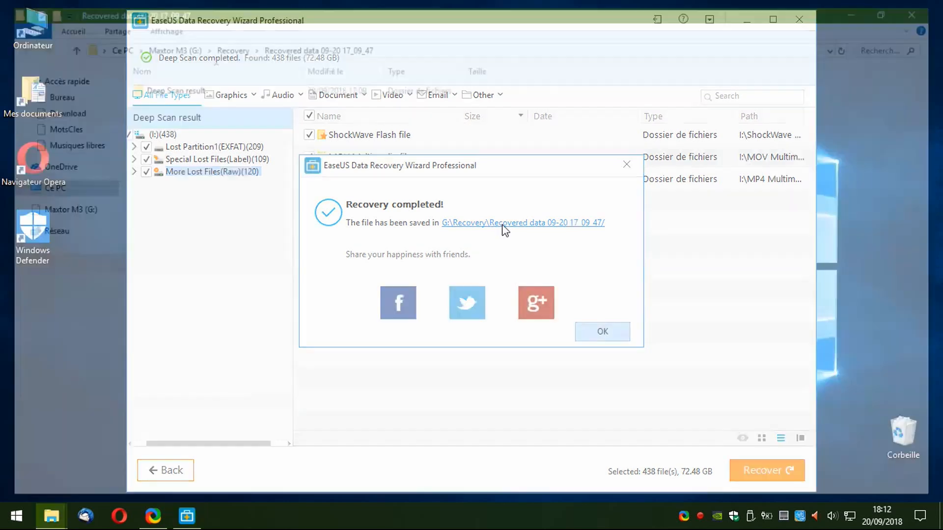
pyautogui.doubleClick(176, 86)
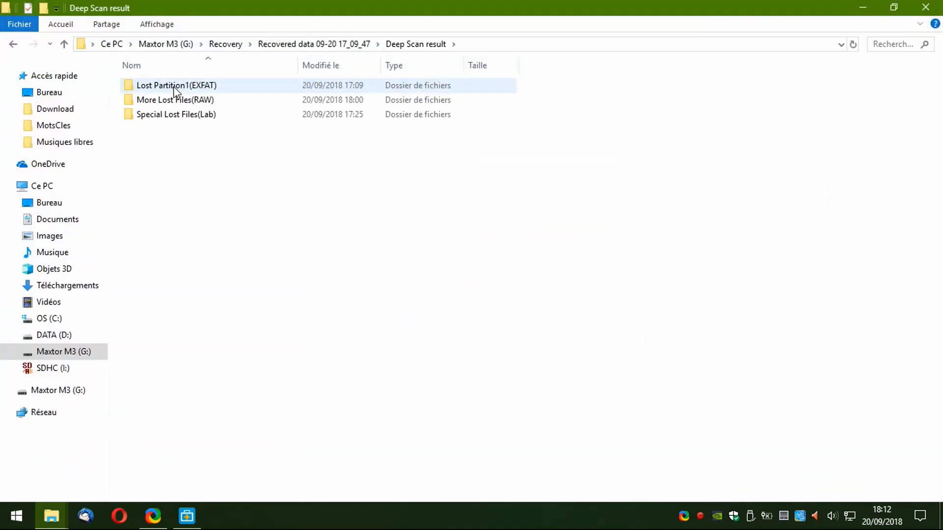
pyautogui.doubleClick(199, 99)
pyautogui.doubleClick(200, 86)
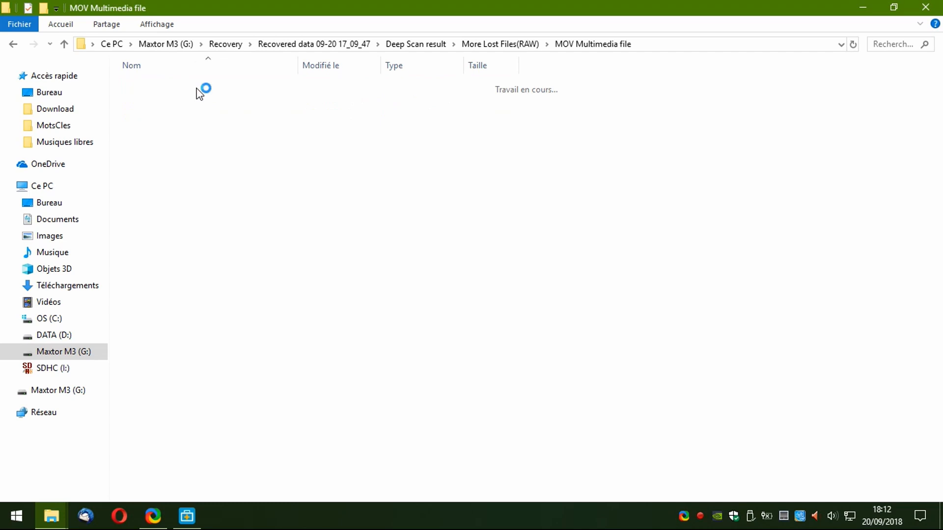
pyautogui.click(64, 43)
pyautogui.doubleClick(173, 97)
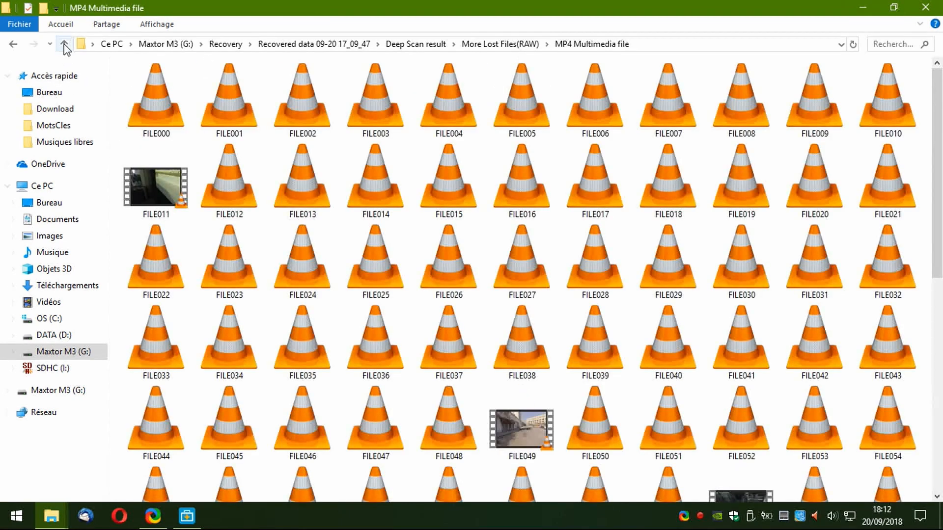
pyautogui.click(64, 45)
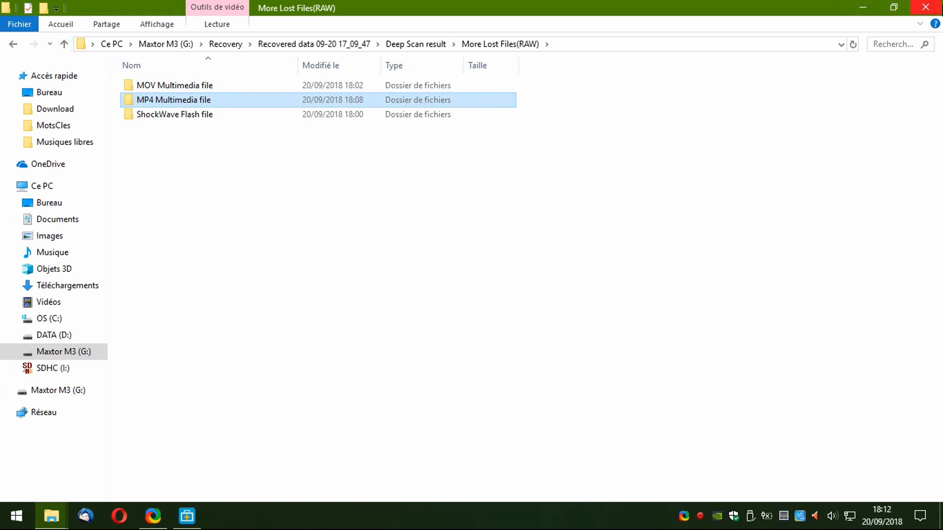
pyautogui.click(925, 6)
# Dismiss the recovery completion message and exit the recovery wizard without saving the scan status.
pyautogui.click(603, 332)
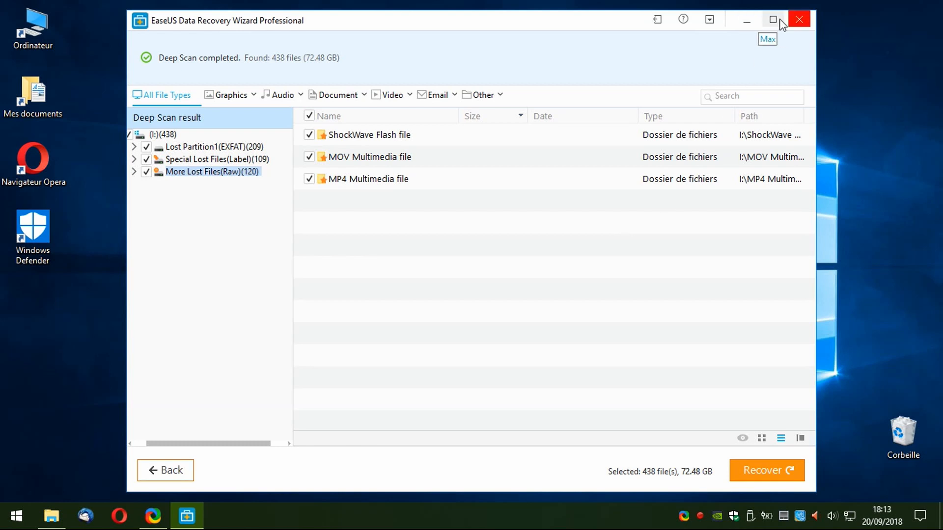
pyautogui.click(800, 19)
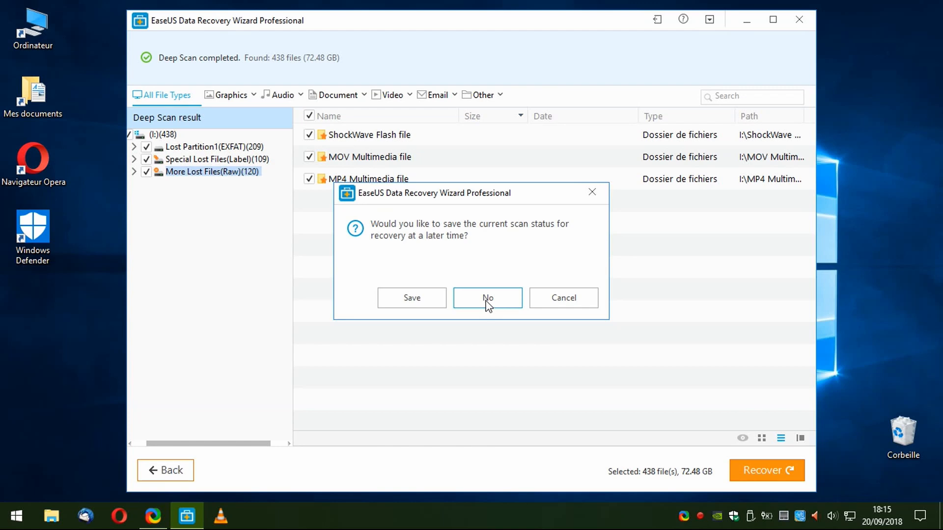
pyautogui.click(487, 299)
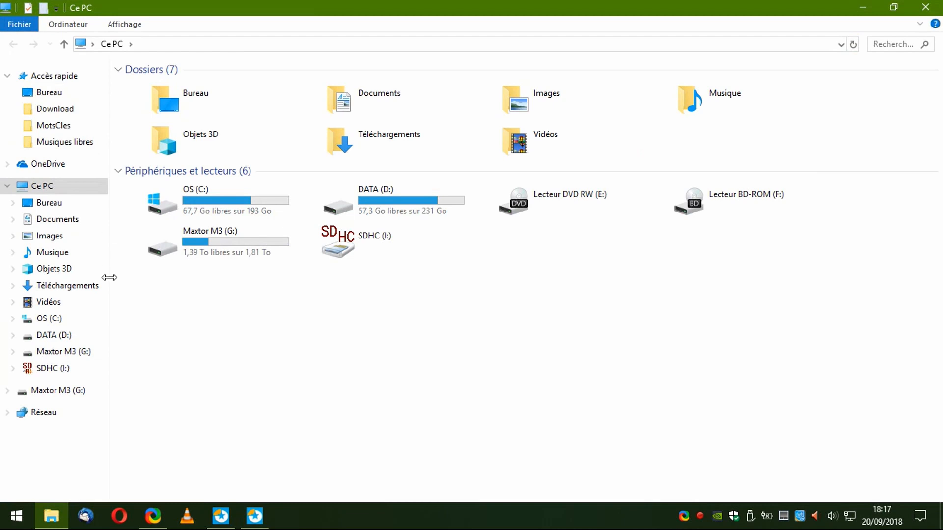
# In File Explorer, open the format settings for the SDHC (I:) drive and set the file system to FAT32.
pyautogui.click(53, 367)
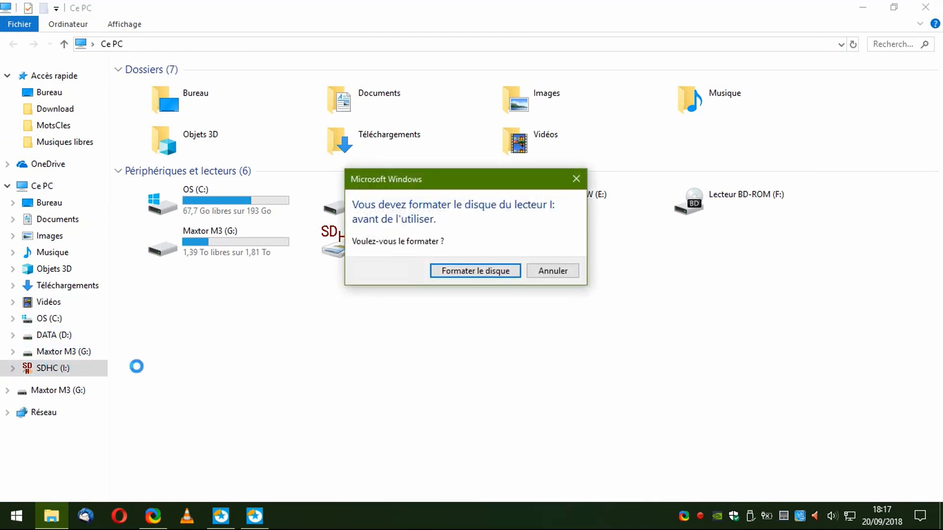
pyautogui.click(481, 273)
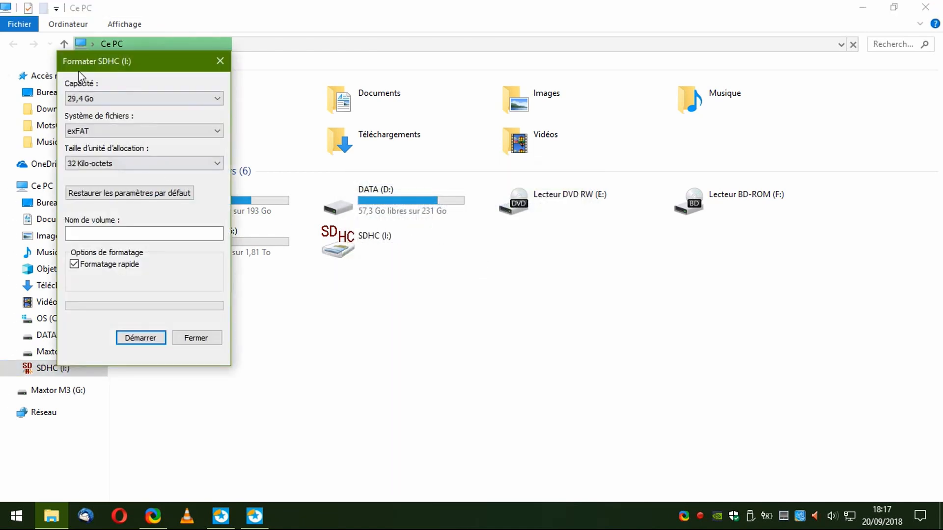
pyautogui.click(156, 131)
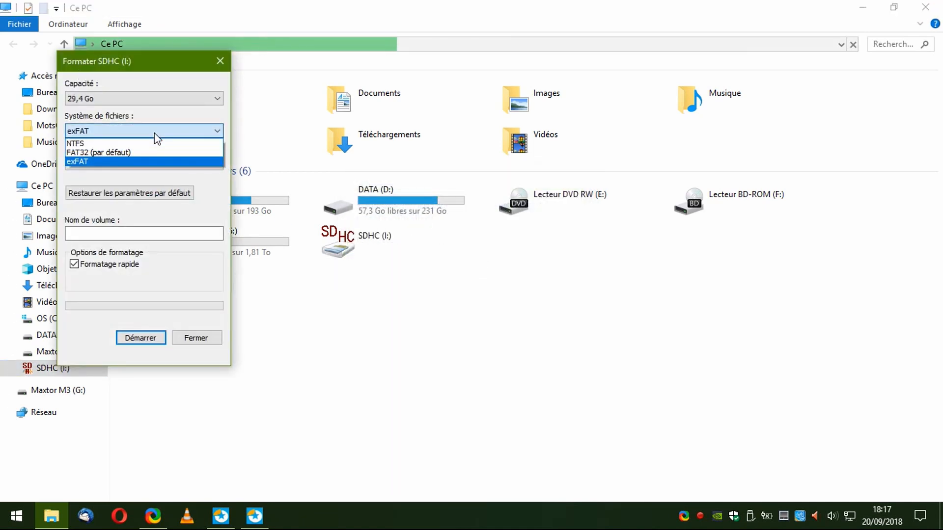
pyautogui.click(139, 152)
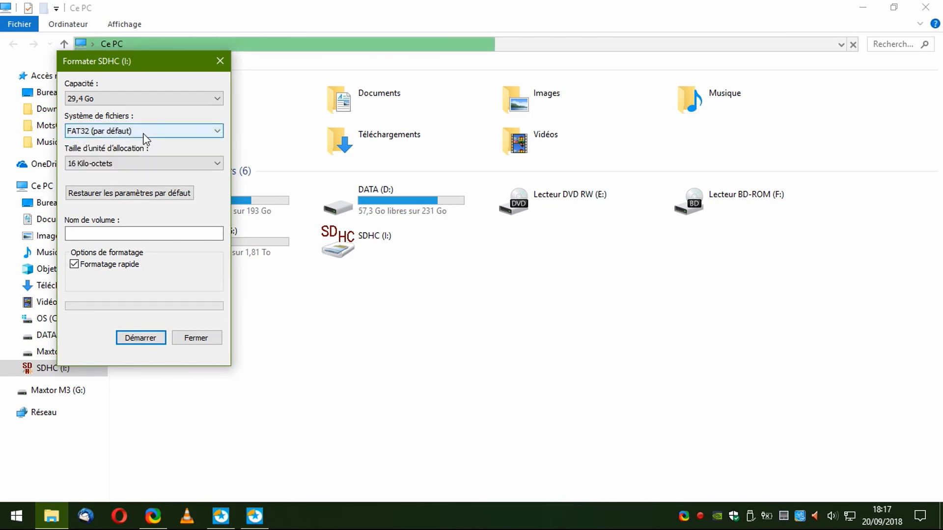
# Name the volume MicroSD and select FAT32 again as its file system.
pyautogui.click(149, 234)
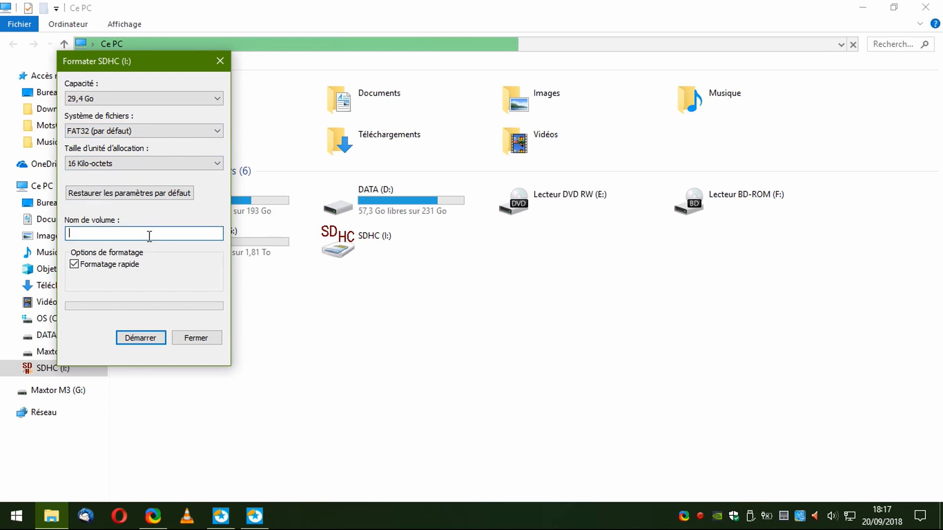
pyautogui.write('MicroSD')
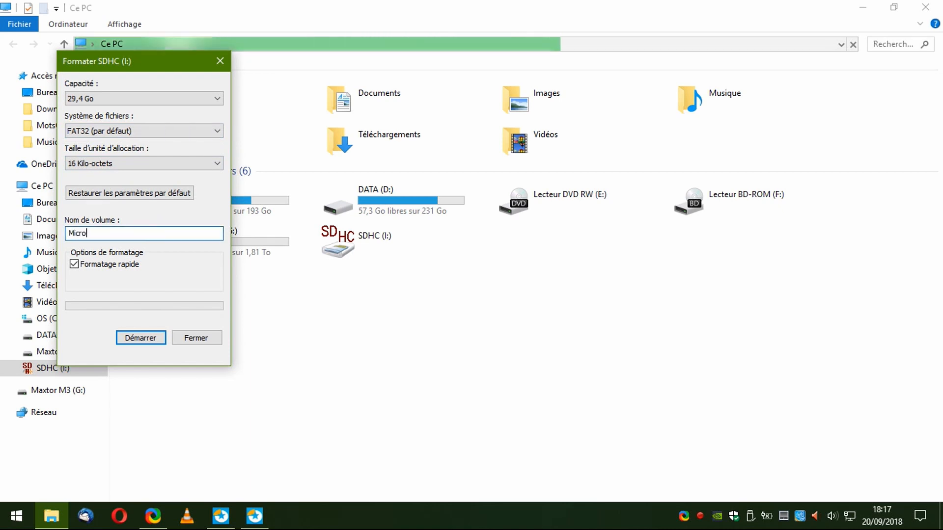
pyautogui.click(165, 132)
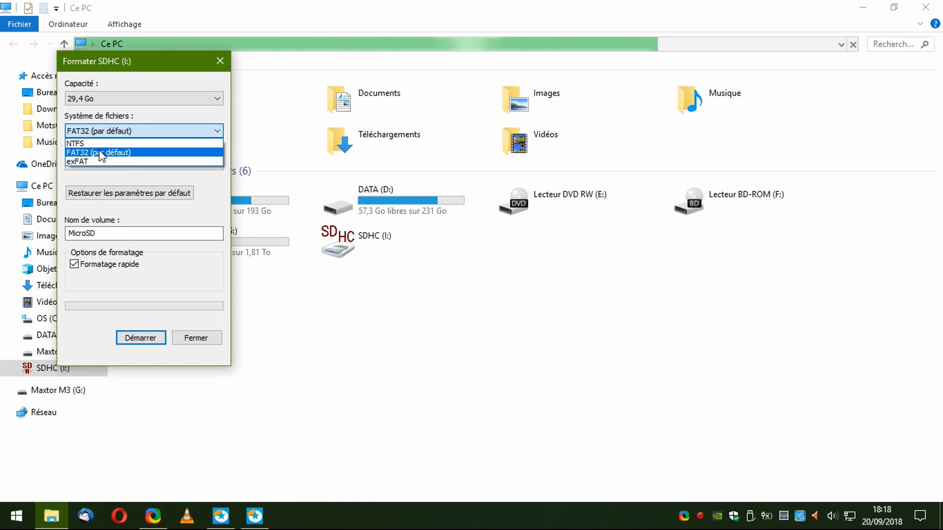
pyautogui.click(101, 153)
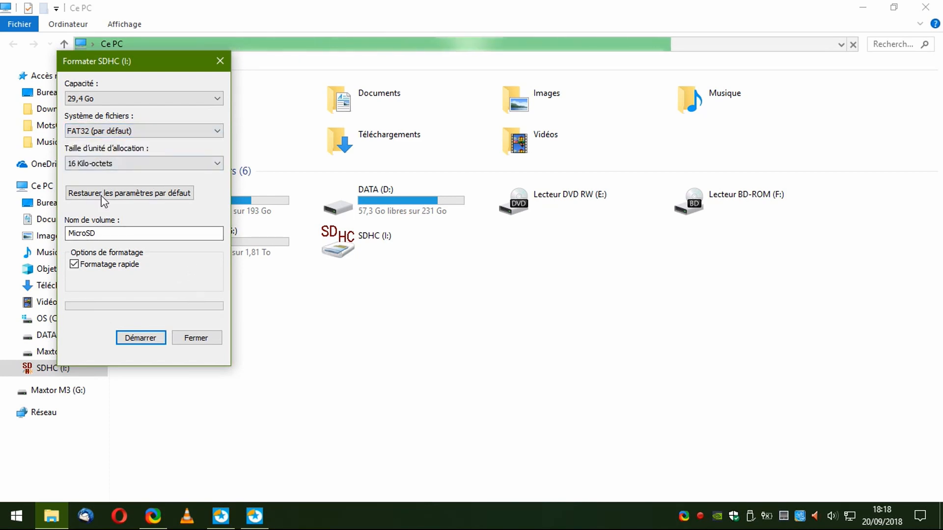
# Run the quick format of the SD card with the chosen settings, close the format dialog, and open the MICROSD (I:) drive.
pyautogui.click(142, 340)
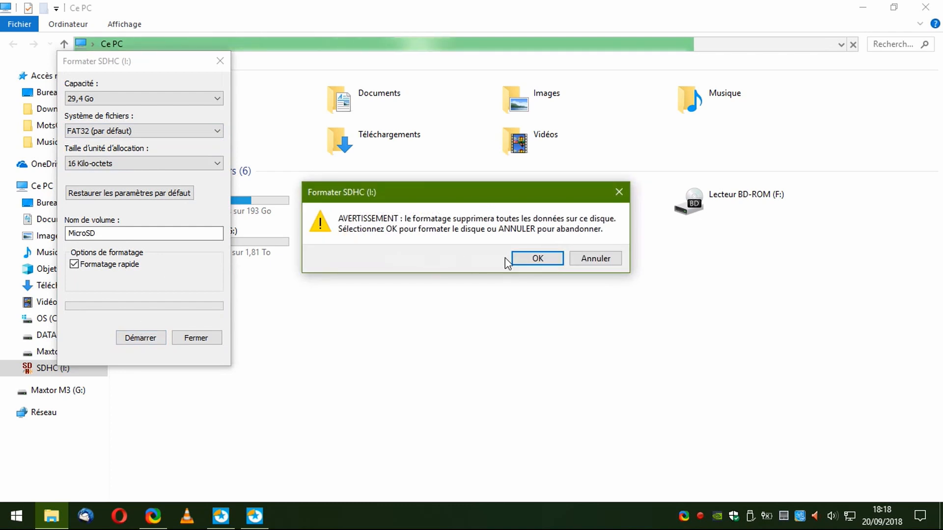
pyautogui.click(523, 257)
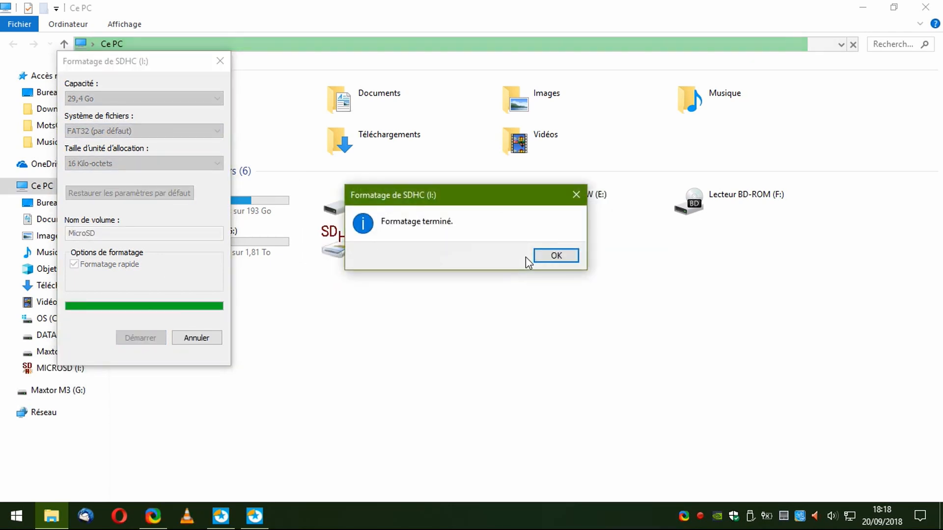
pyautogui.click(565, 257)
pyautogui.click(218, 63)
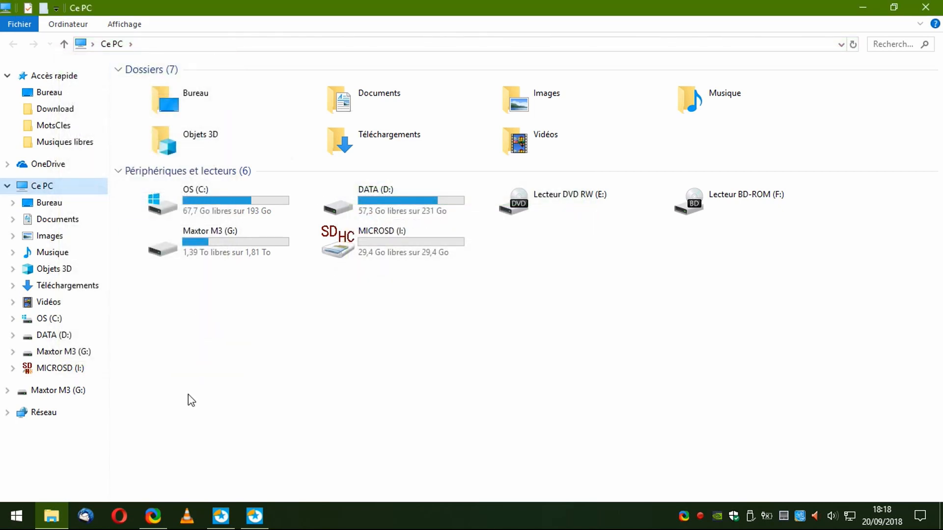
pyautogui.doubleClick(369, 243)
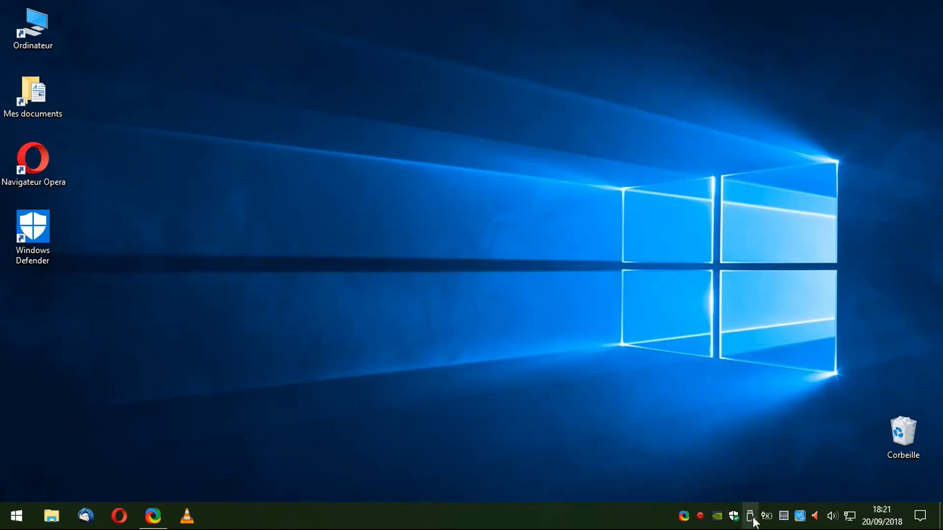
# Try to eject the MICROSD (I:) card safely from Windows and dismiss the resulting message.
pyautogui.click(751, 516)
pyautogui.click(774, 496)
pyautogui.click(750, 515)
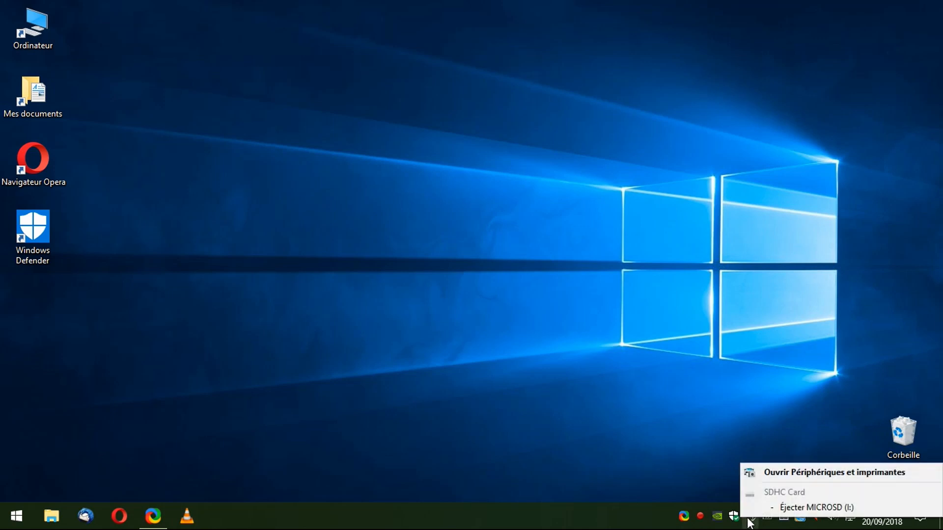
pyautogui.click(773, 508)
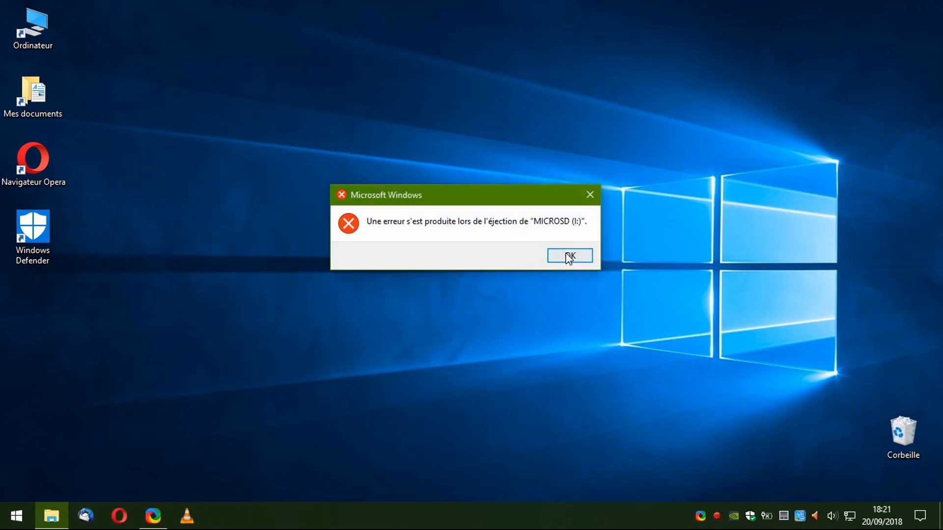
pyautogui.click(569, 256)
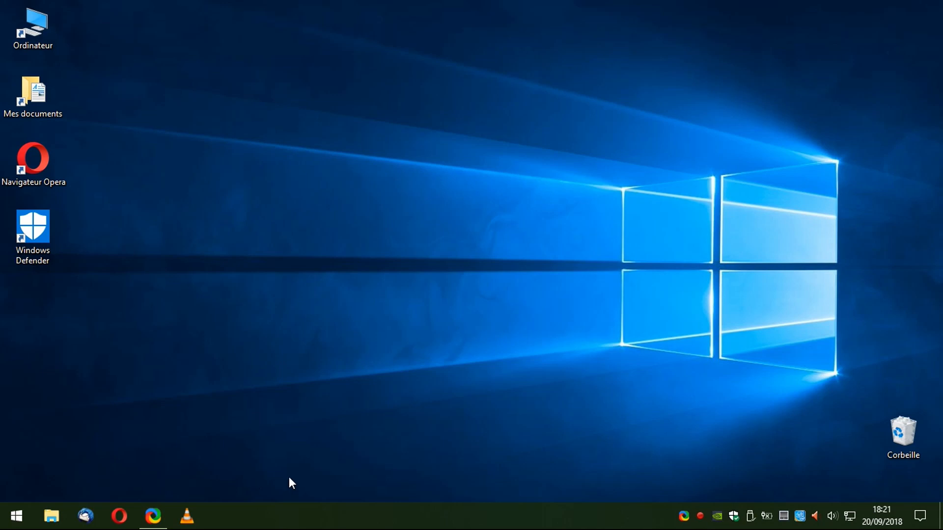
# Open Mes documents from the desktop, switch to the MICROSD (I:) drive, and check its contents and available folder commands.
pyautogui.doubleClick(49, 103)
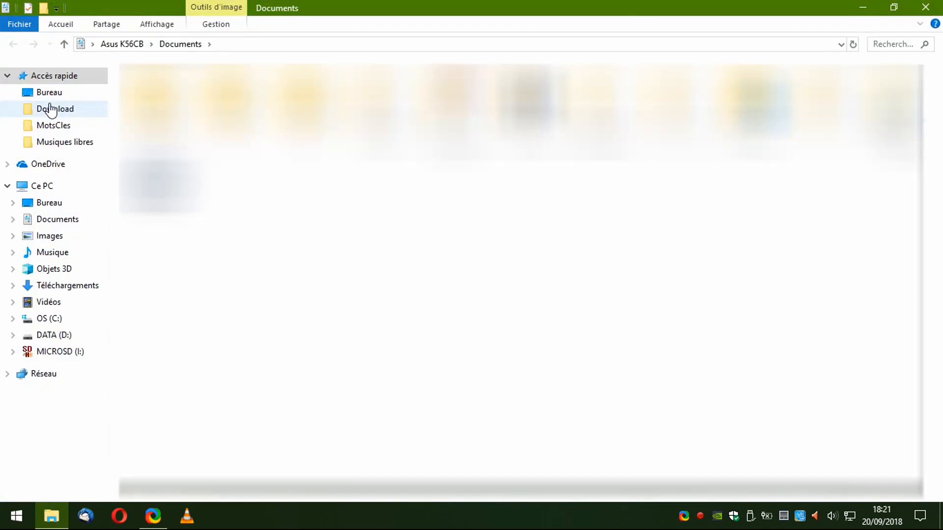
pyautogui.click(61, 352)
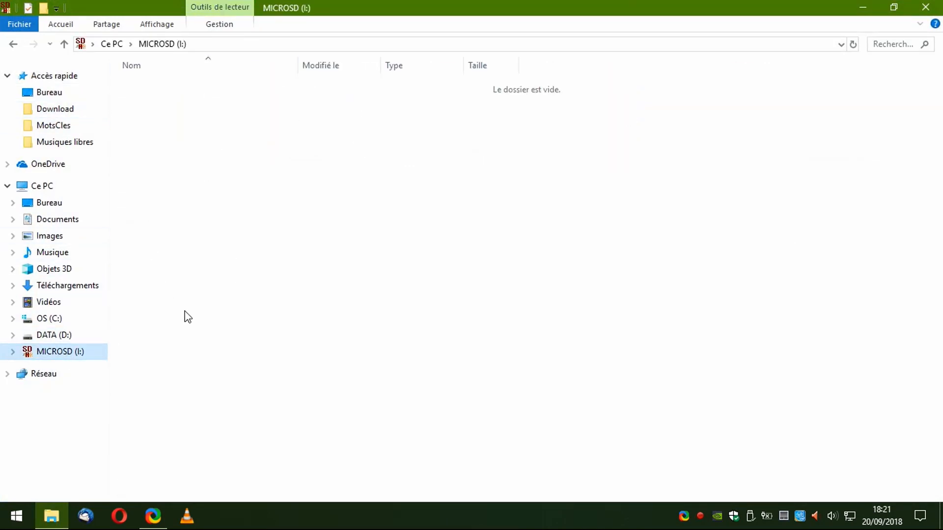
pyautogui.click(342, 241)
pyautogui.rightClick(351, 149)
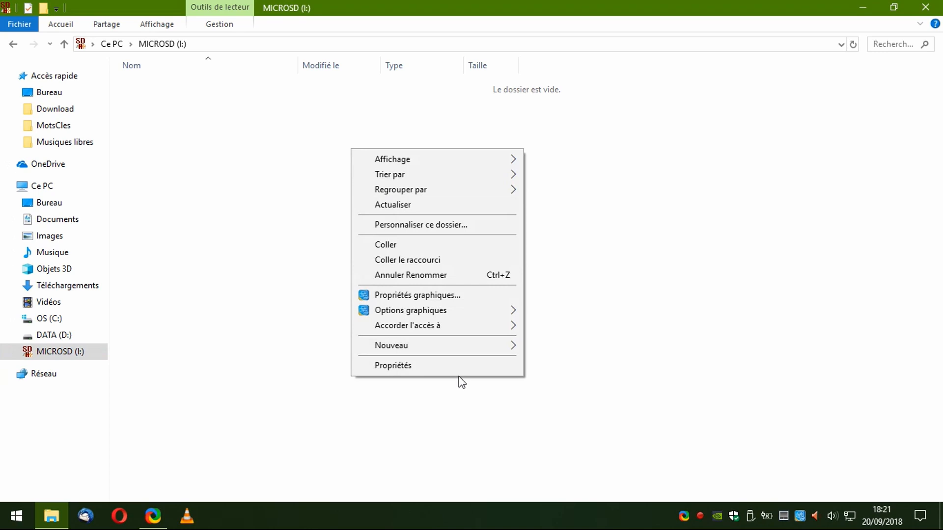
pyautogui.moveTo(458, 346)
pyautogui.click(597, 132)
pyautogui.click(322, 178)
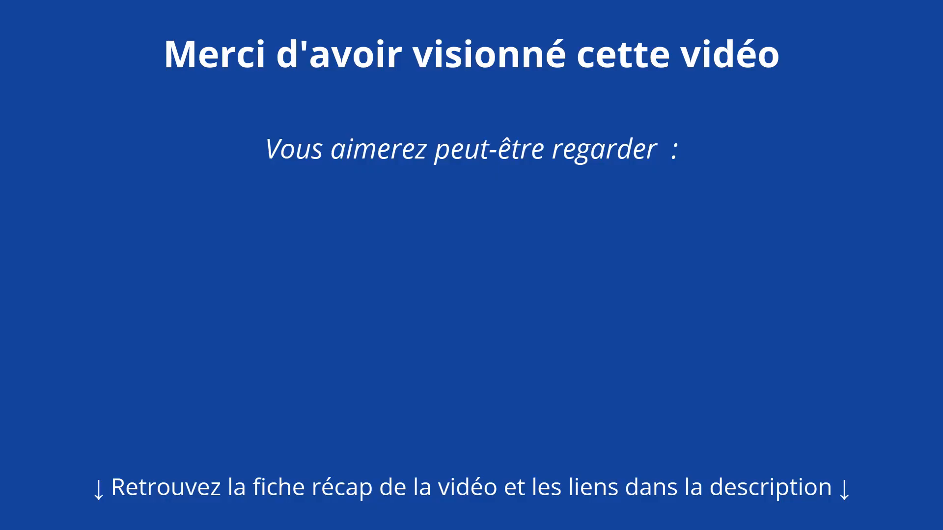